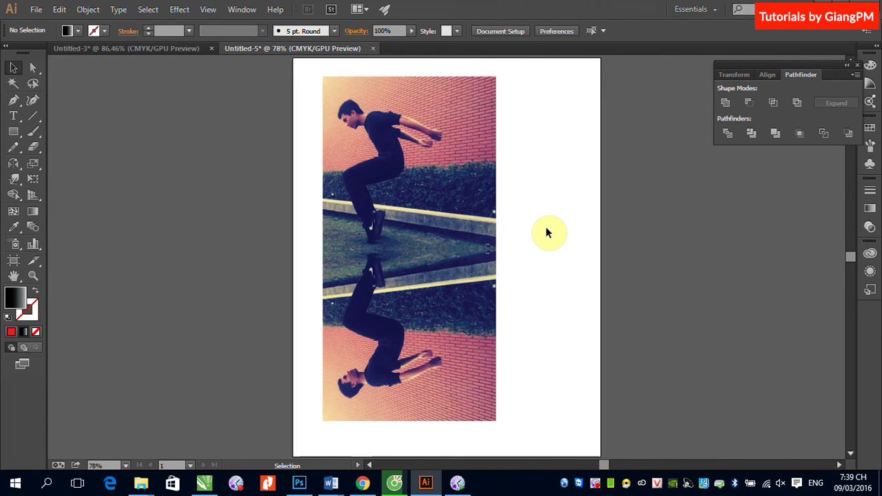
Select the upper crouching-man photo on the artboard with the Selection tool.
left_click(398, 163)
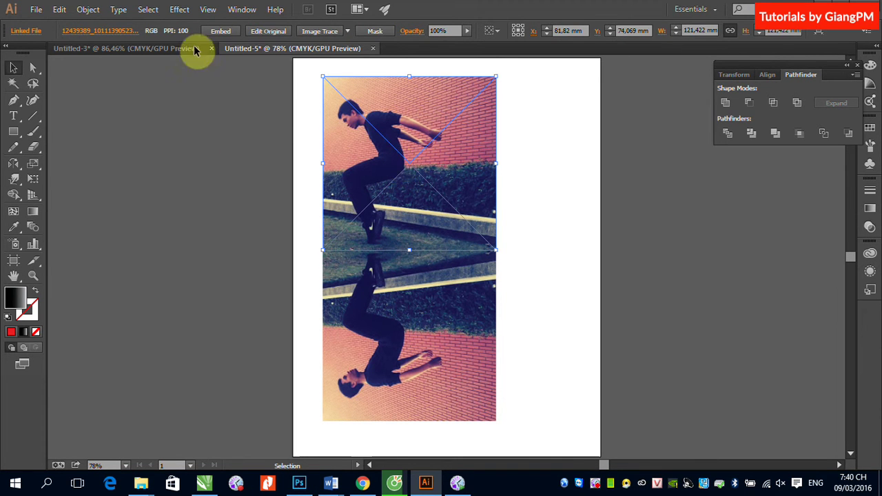
Apply a Stylize > Feather effect with a 5 mm radius to the upper photo.
left_click(184, 10)
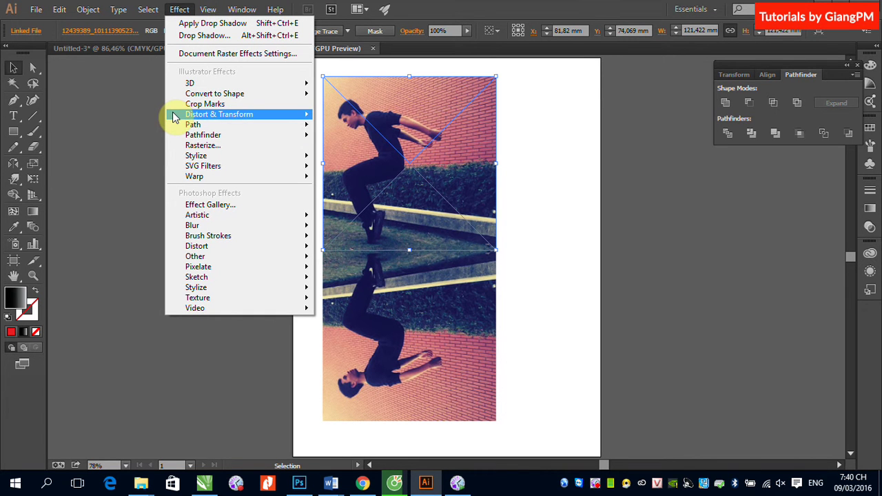
mouse_move(196, 156)
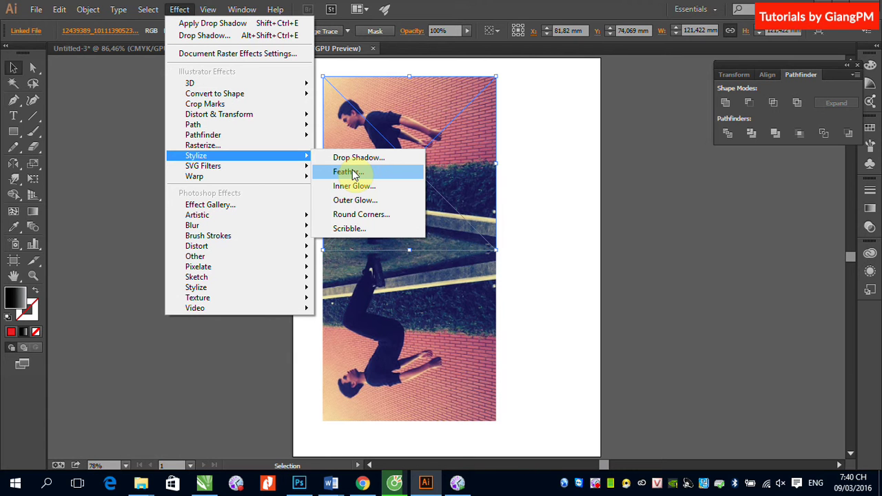
key("Escape")
key("Escape")
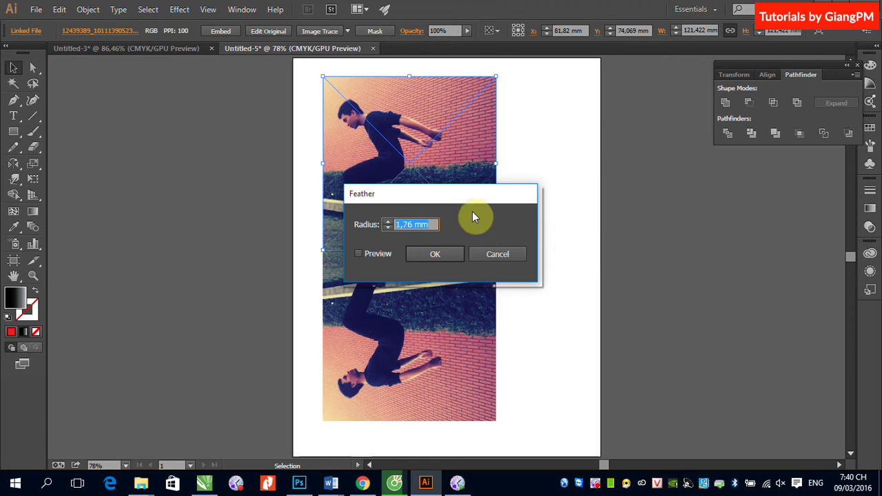
left_click_drag(512, 194, 729, 170)
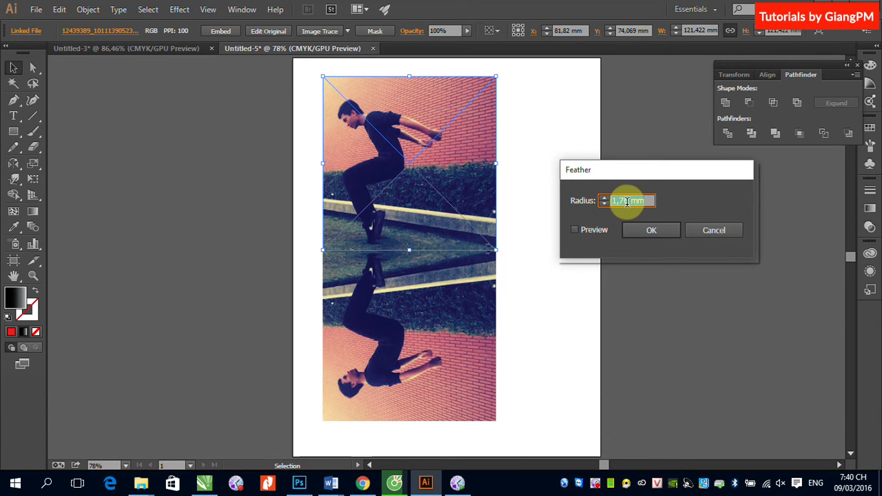
left_click(576, 229)
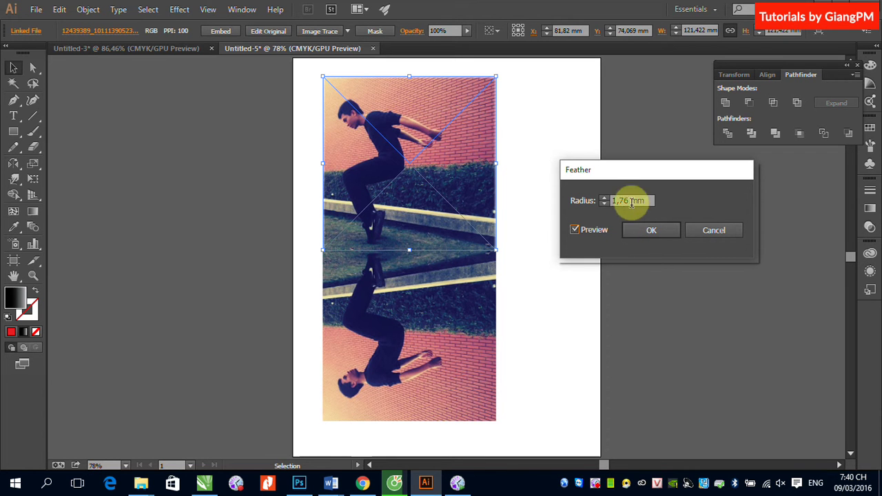
left_click(577, 230)
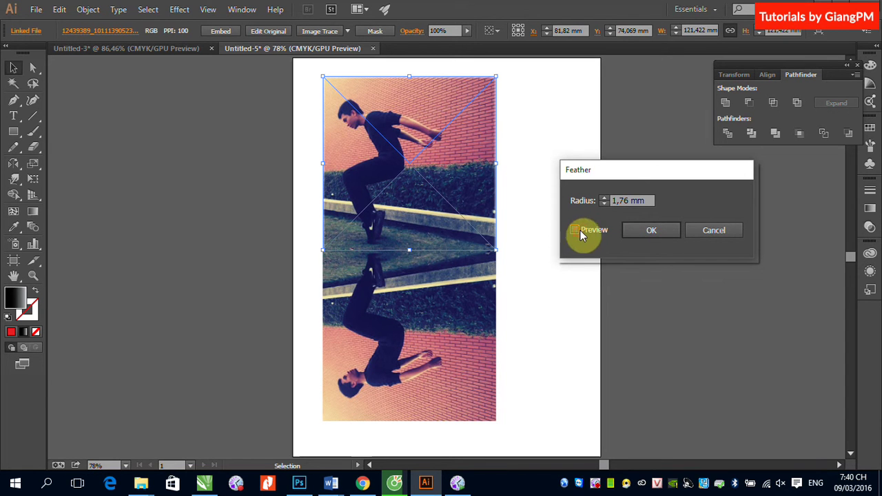
double_click(630, 200)
type("5mm")
left_click(576, 233)
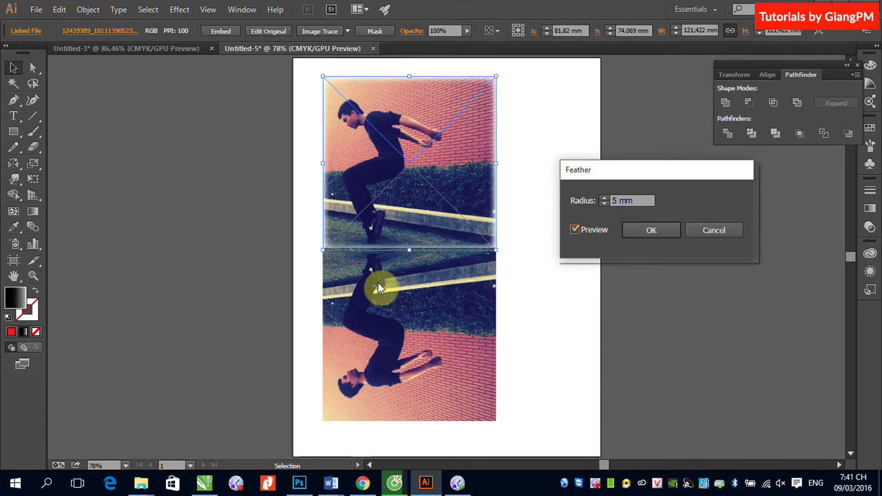
left_click(670, 239)
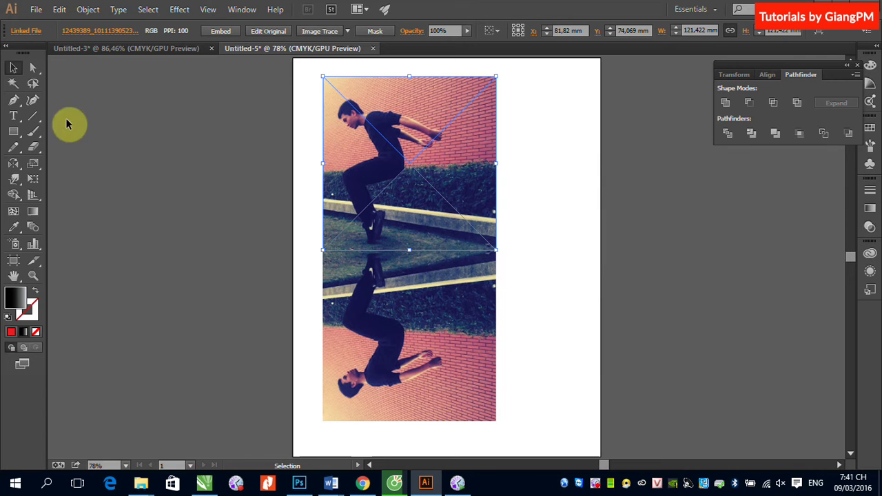
Start a Pen outline around the man's head, arm, hands and upper body.
left_click(13, 100)
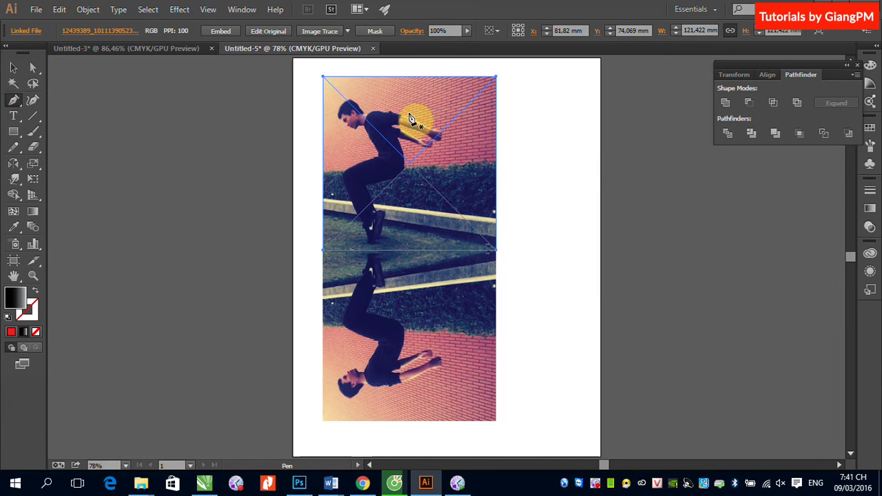
left_click(357, 135)
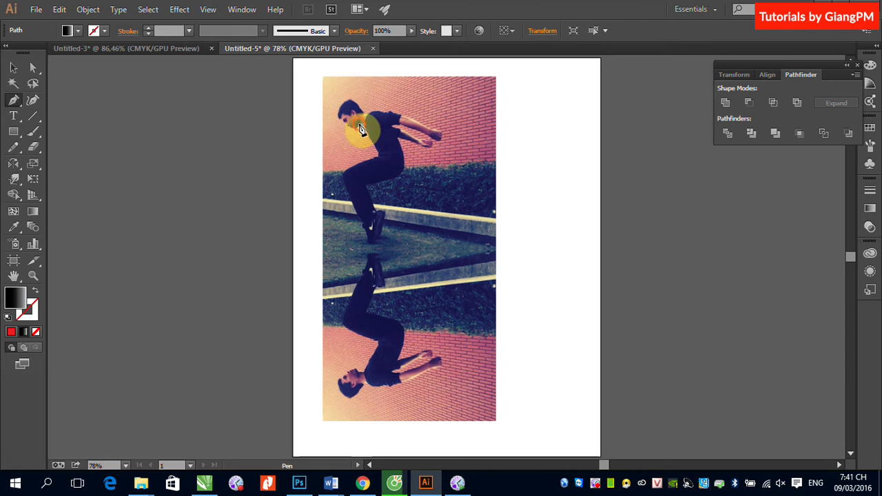
left_click_drag(338, 115, 340, 96)
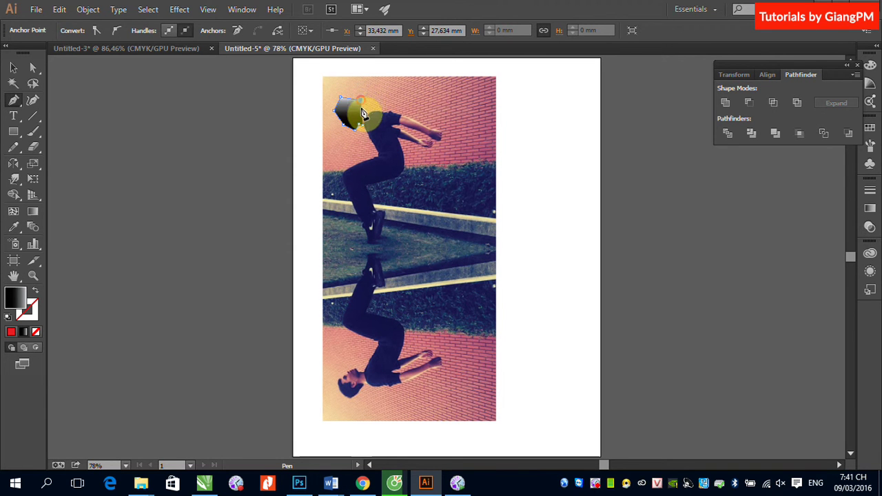
left_click(364, 109)
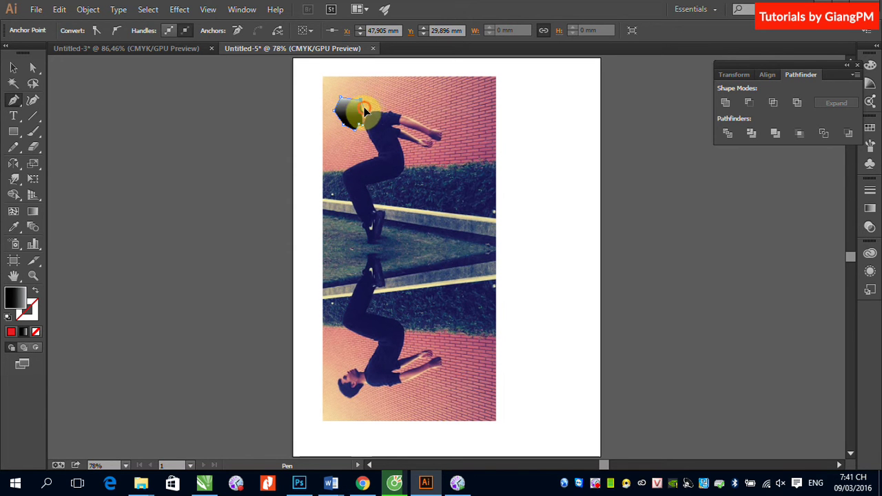
left_click(444, 133)
left_click(445, 133)
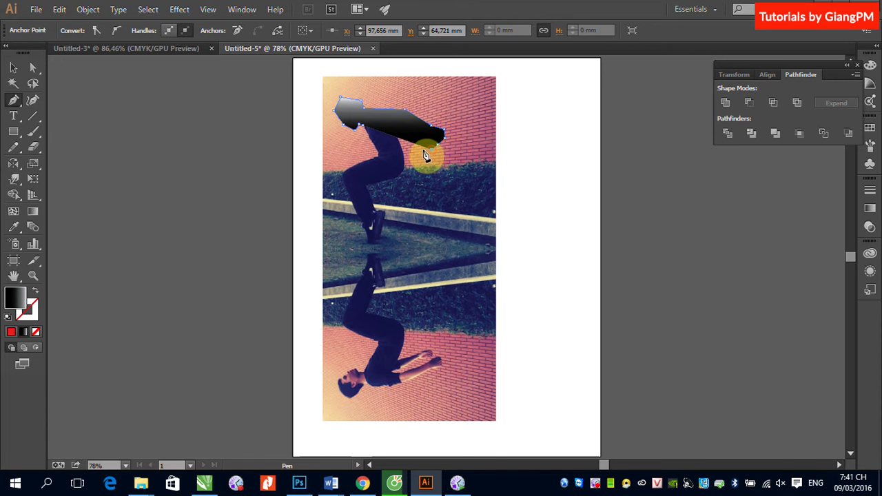
left_click(421, 145)
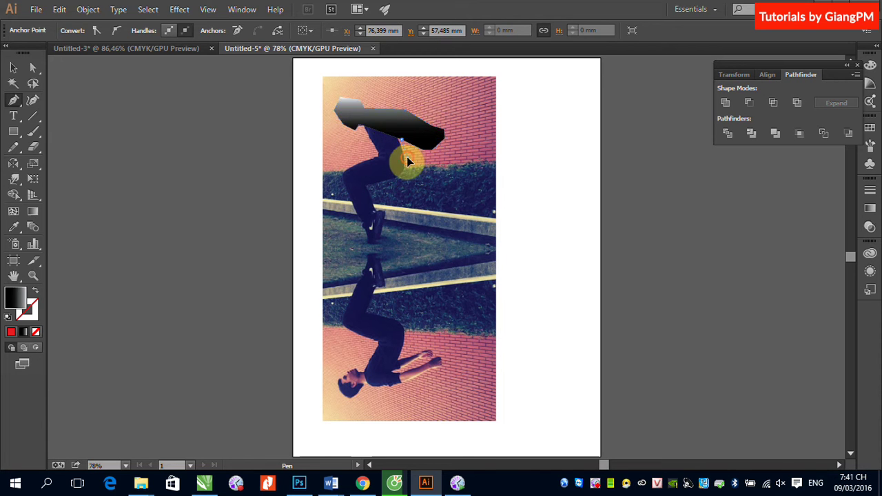
left_click(405, 155)
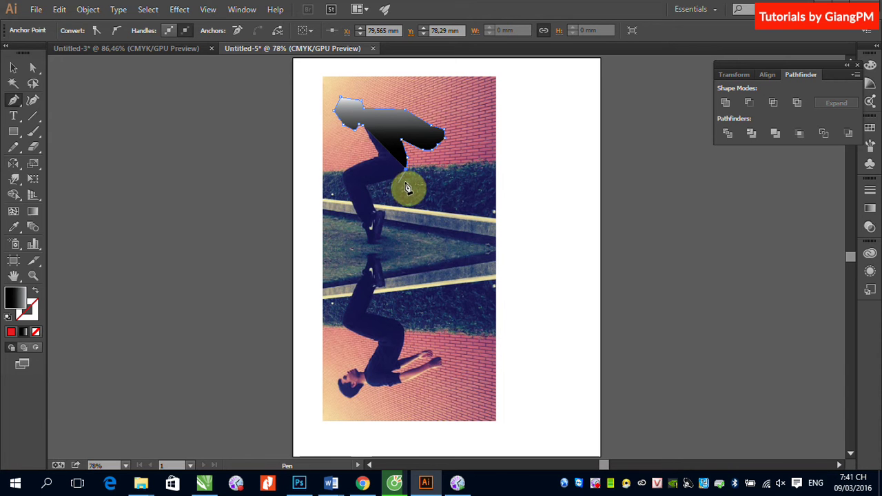
Close the outline around thigh, legs, shoes and back, with fill and stroke swapped.
left_click(405, 180)
left_click(373, 186)
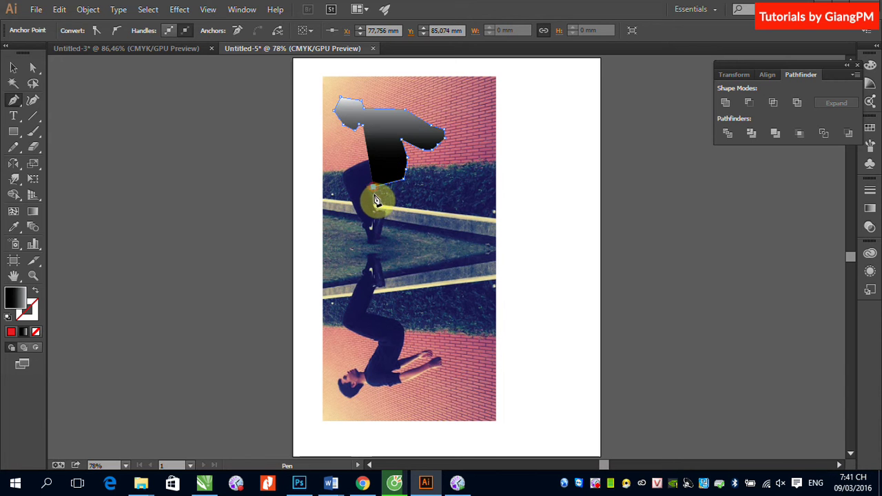
left_click(376, 205)
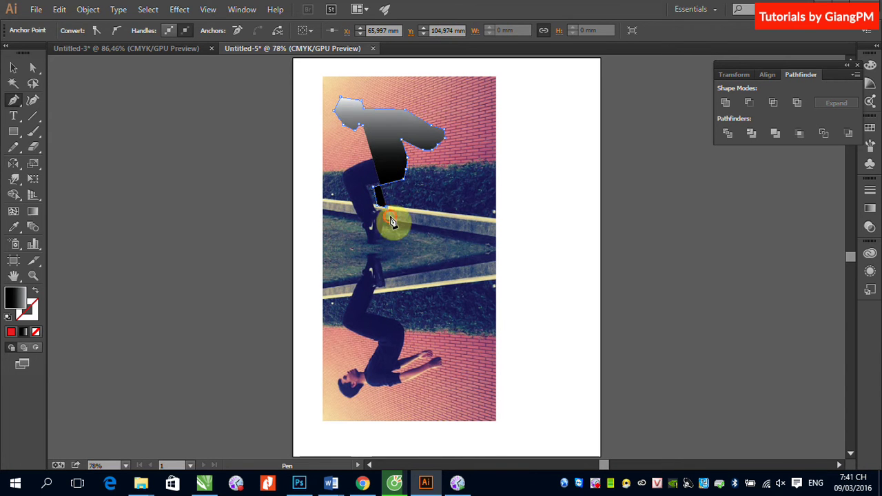
left_click(391, 219)
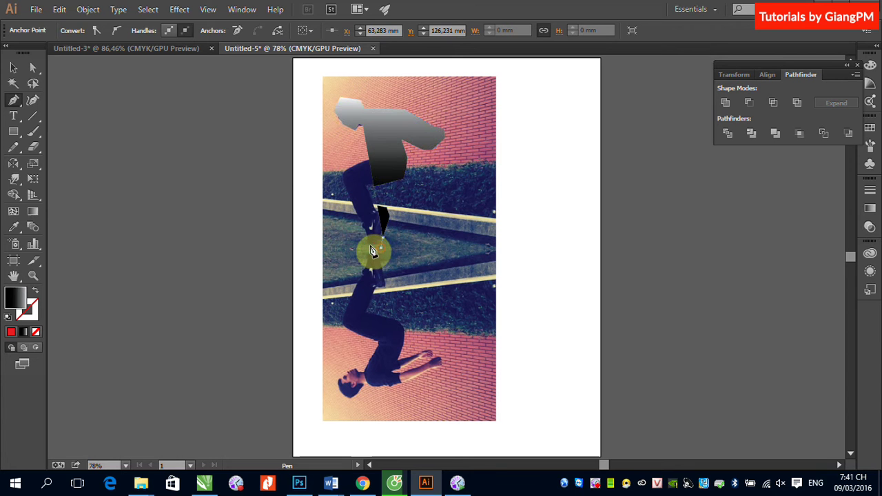
left_click(379, 240)
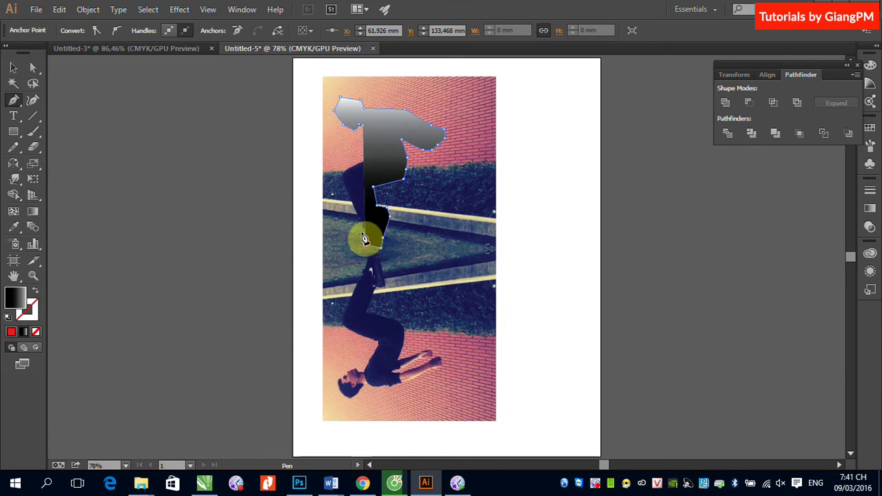
left_click(345, 172)
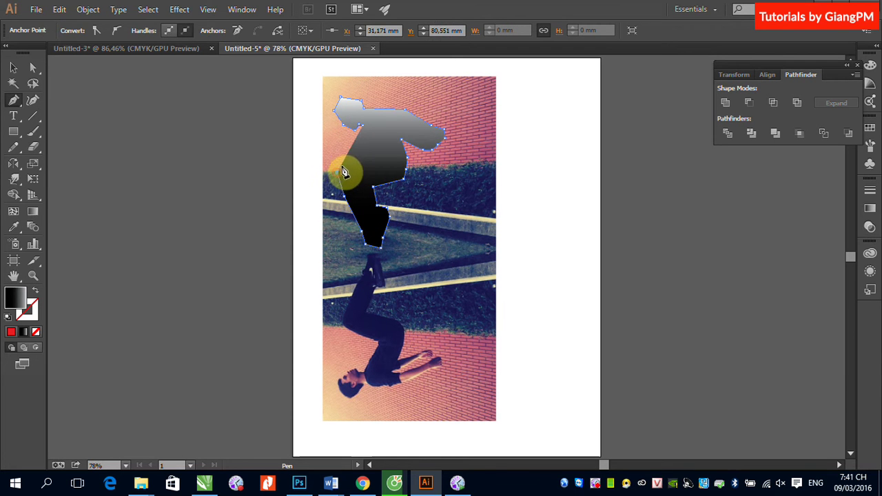
left_click(35, 291)
left_click(375, 159)
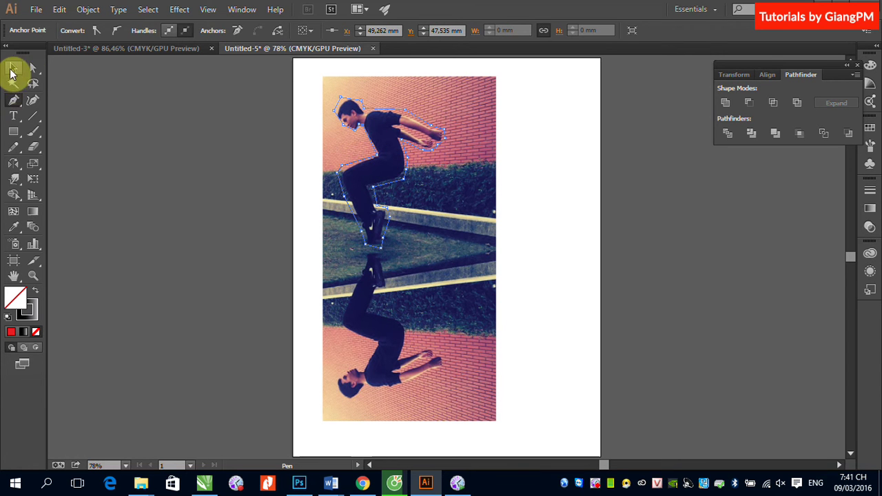
left_click(12, 66)
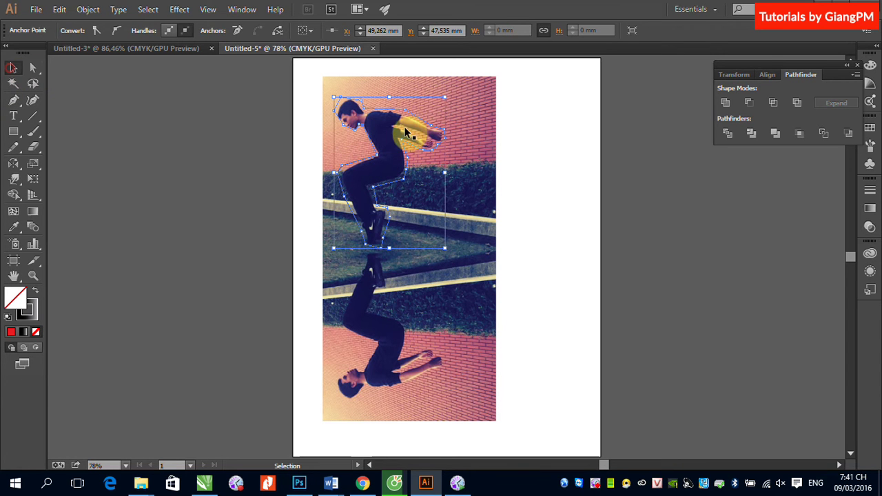
Marquee-select the upper photo and its outline path, then make a clipping mask.
left_click(239, 138)
left_click_drag(204, 135, 593, 199)
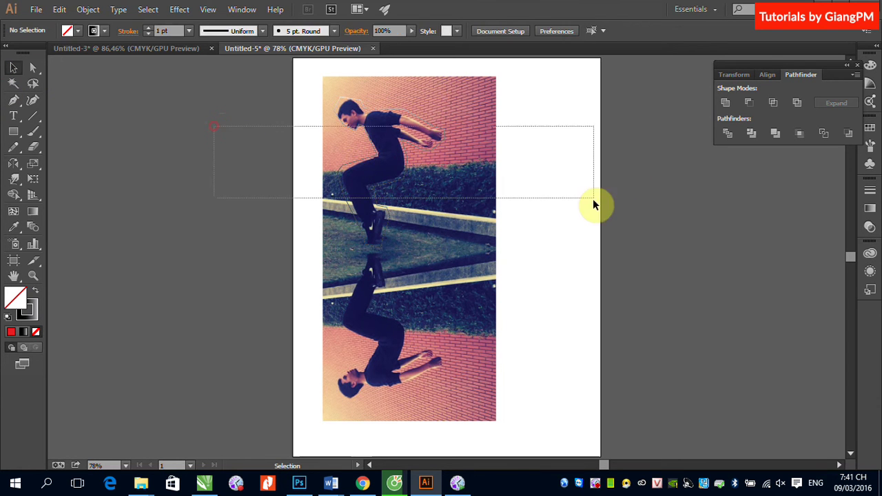
left_click(60, 9)
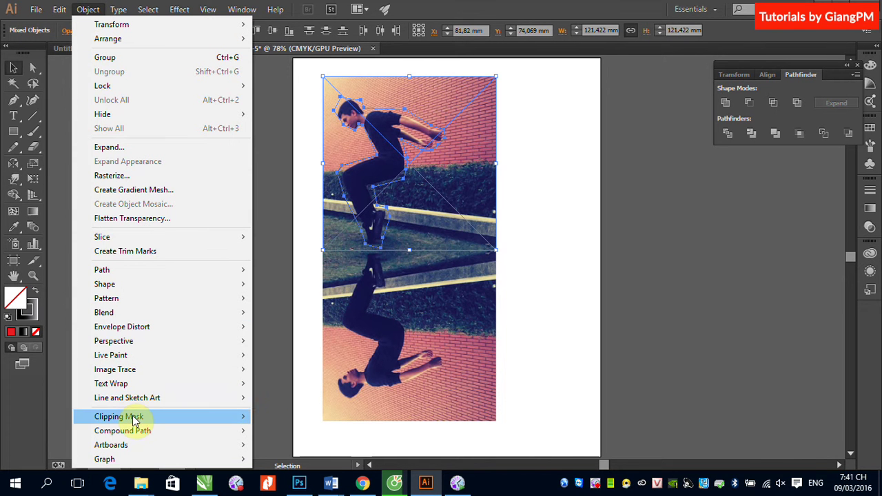
mouse_move(119, 417)
left_click(302, 418)
left_click(493, 133)
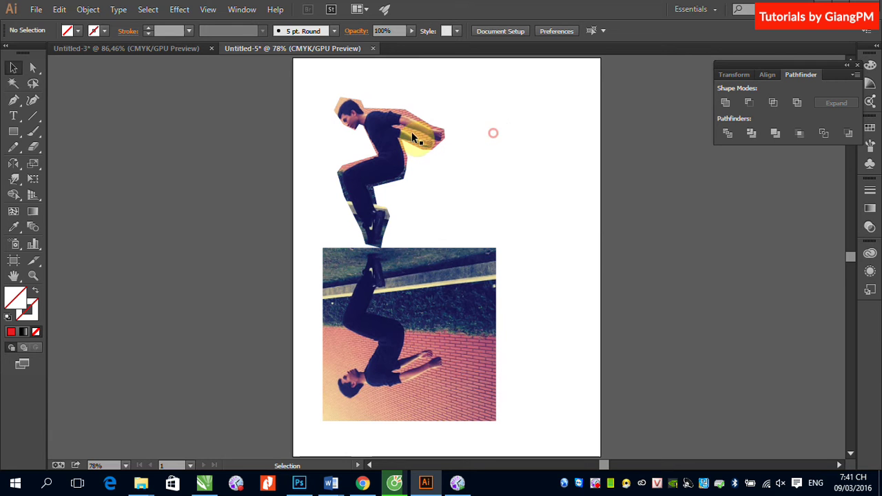
Zoom in and give the clip group a 5 mm Feather effect, then deselect.
left_click_drag(316, 80, 498, 170)
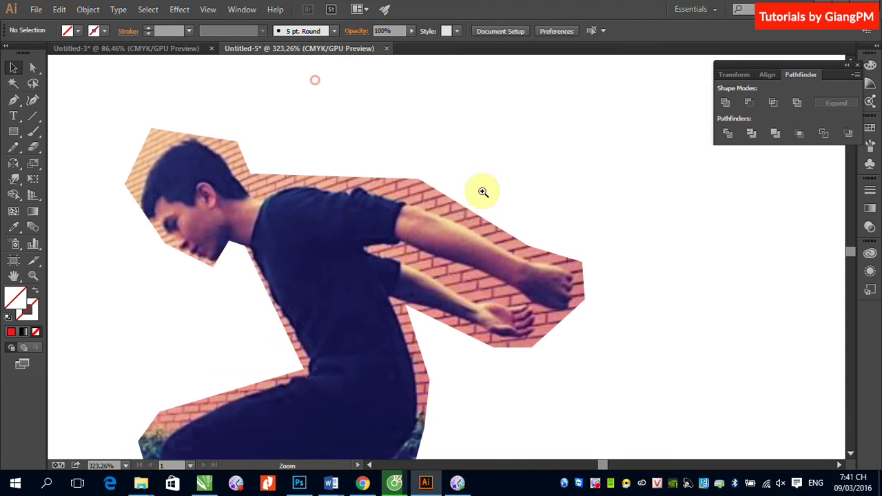
left_click(432, 215)
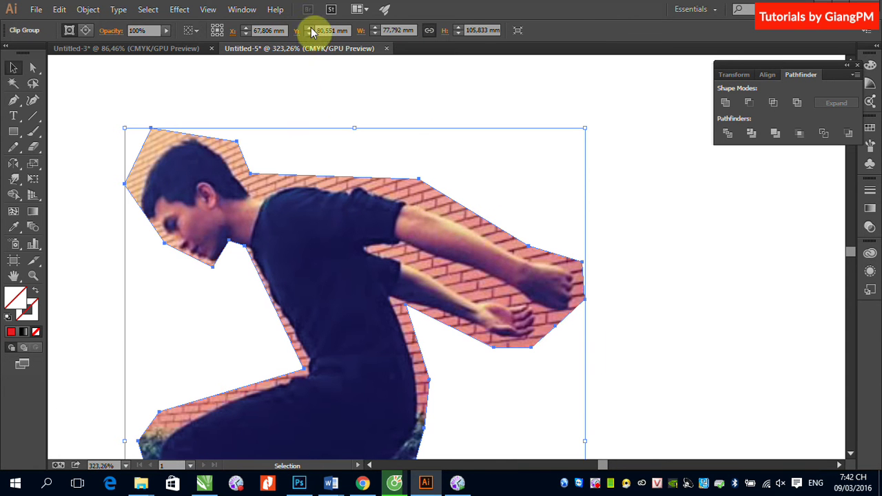
left_click(182, 10)
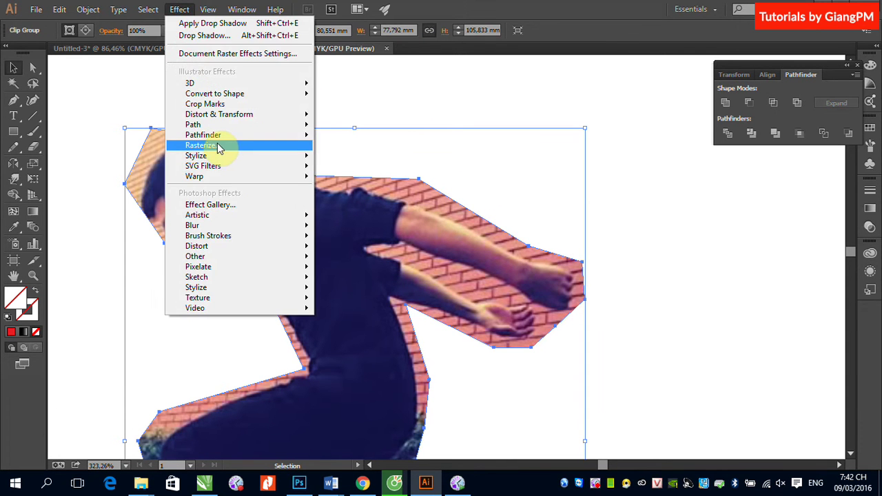
mouse_move(197, 156)
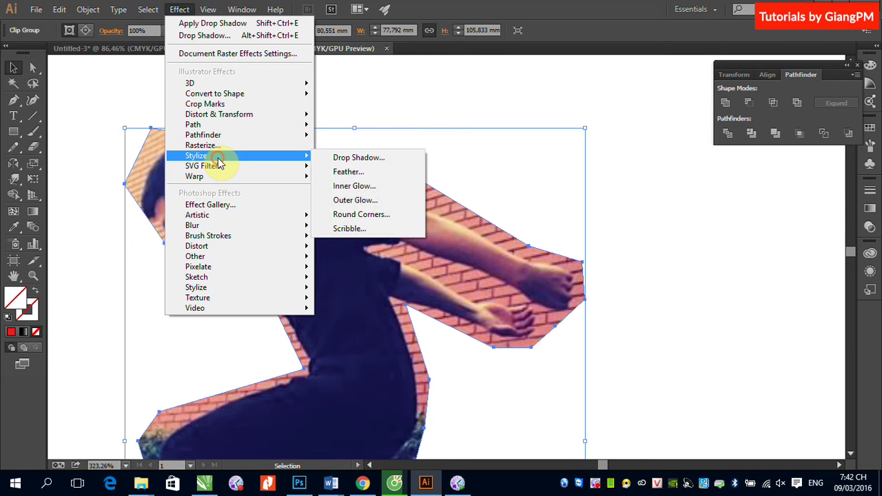
left_click(346, 171)
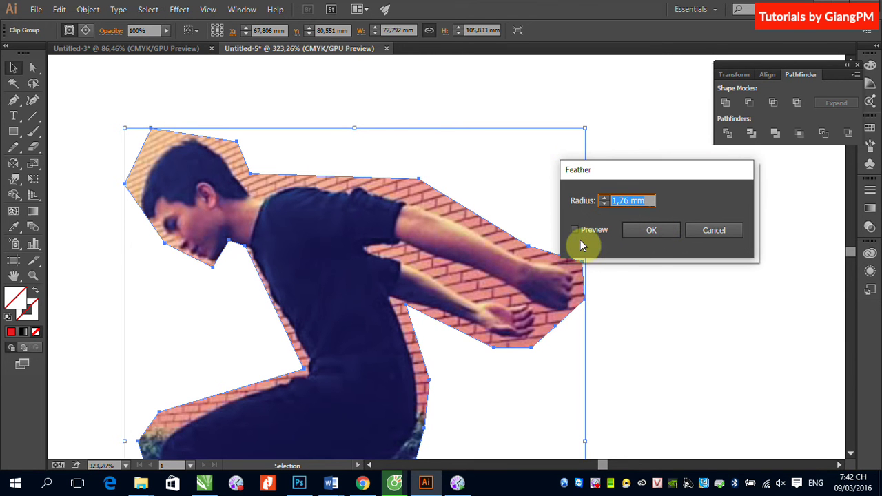
left_click(575, 230)
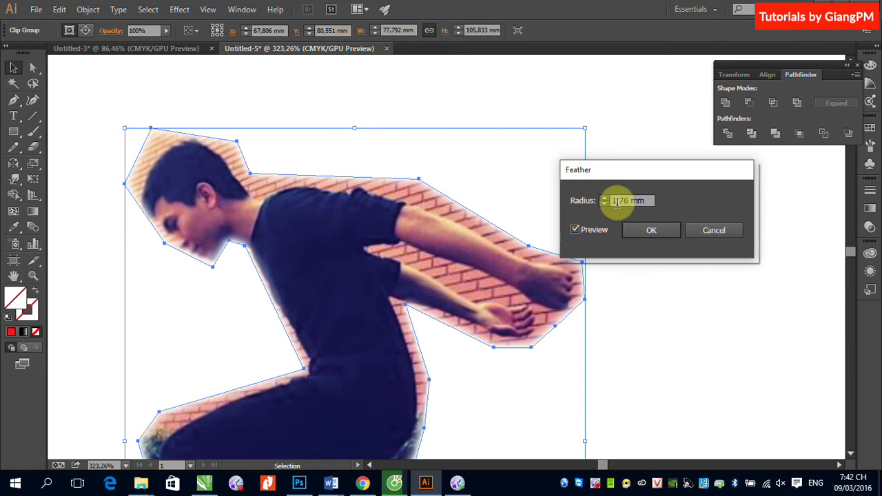
left_click(578, 203)
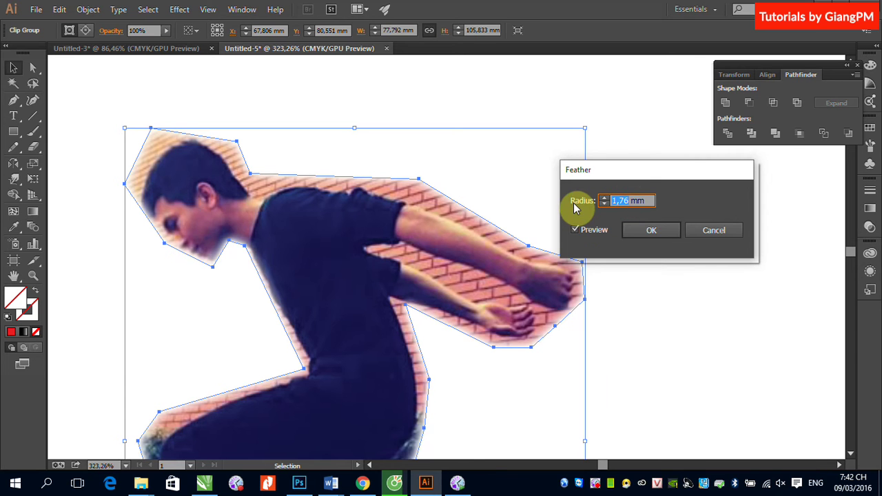
type("5")
left_click(662, 235)
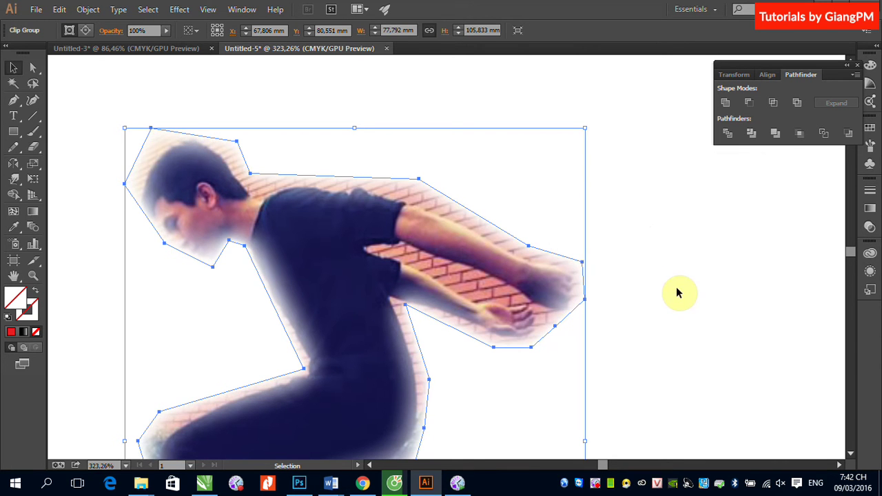
left_click(677, 293)
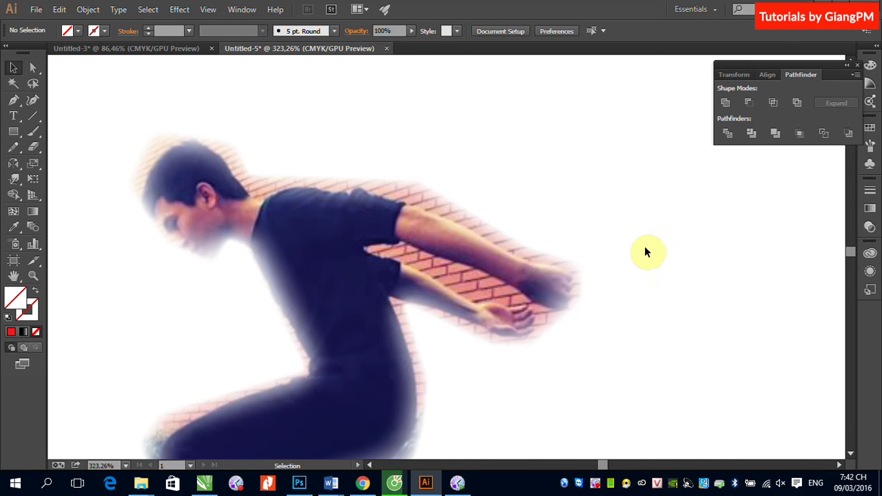
left_click(500, 260)
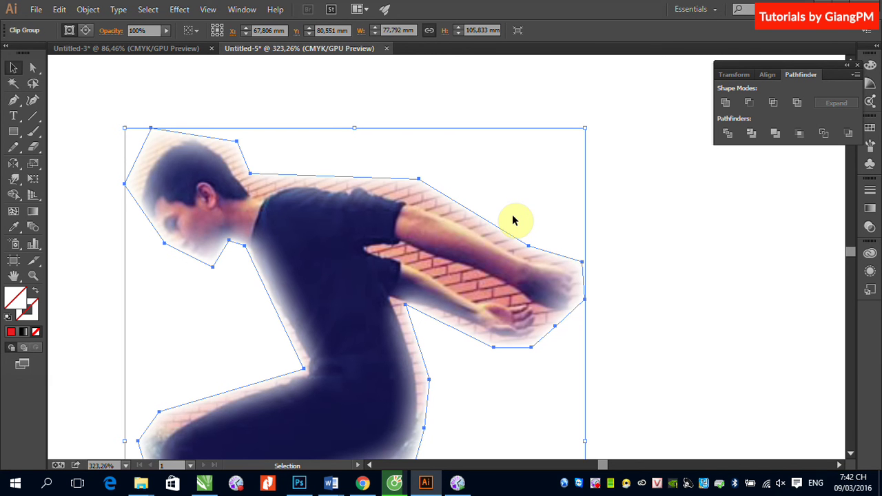
left_click(180, 9)
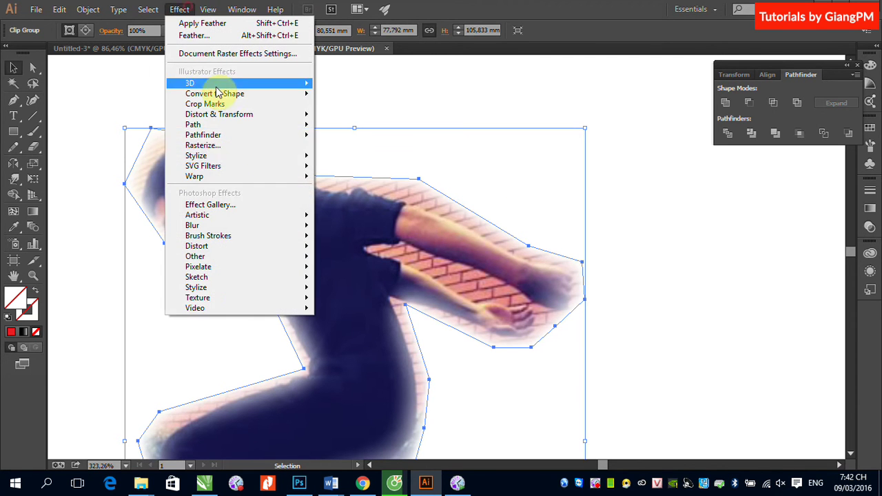
mouse_move(196, 156)
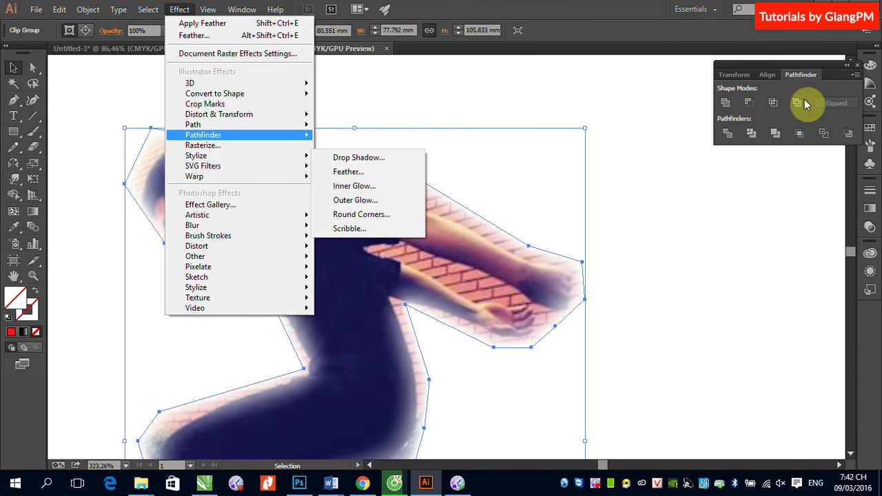
left_click(615, 9)
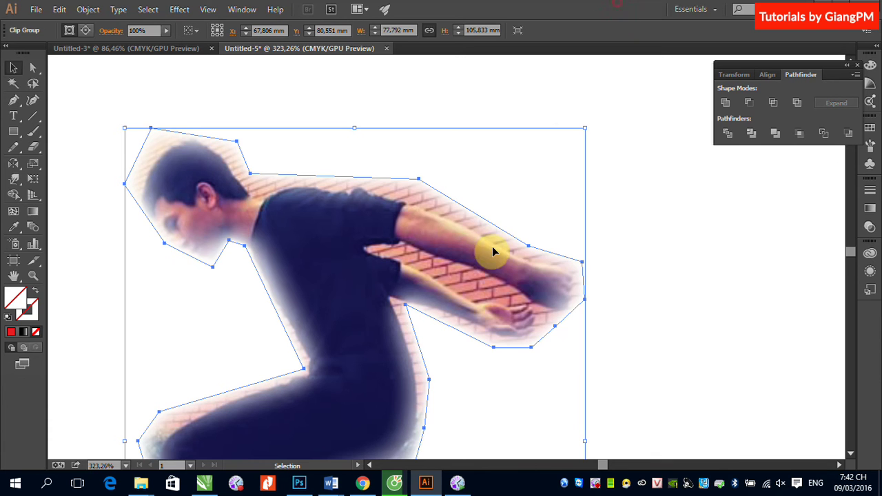
Change the Feather radius to 3 mm via the Appearance panel, then deselect.
left_click(871, 273)
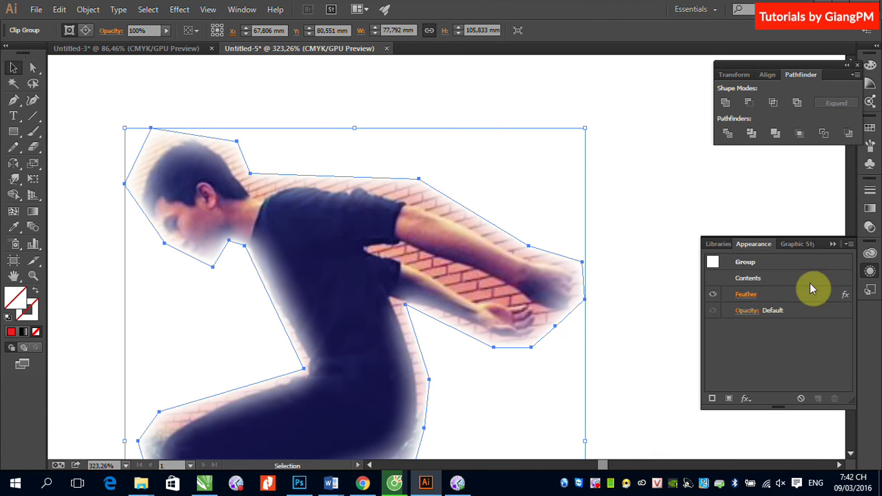
left_click(750, 296)
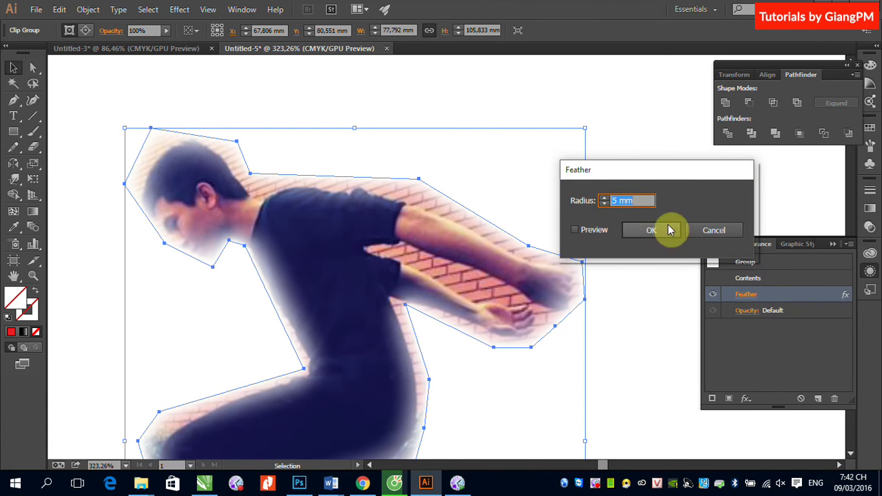
type("3mm")
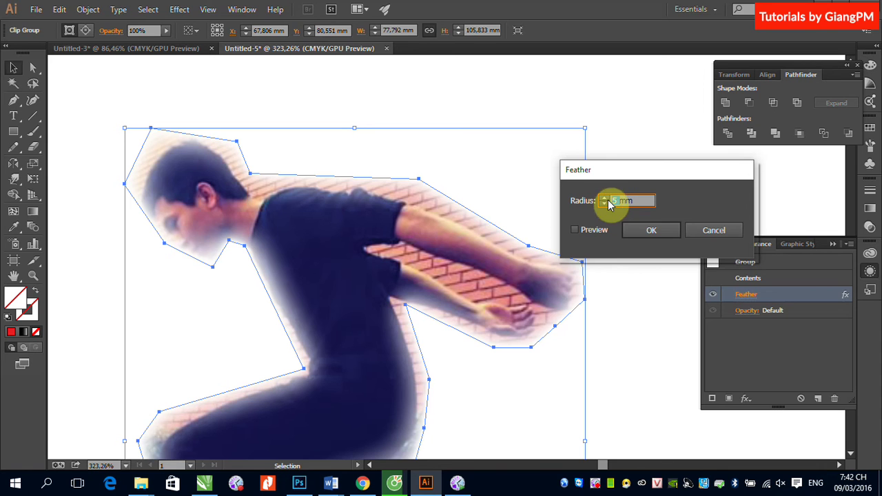
key("Return")
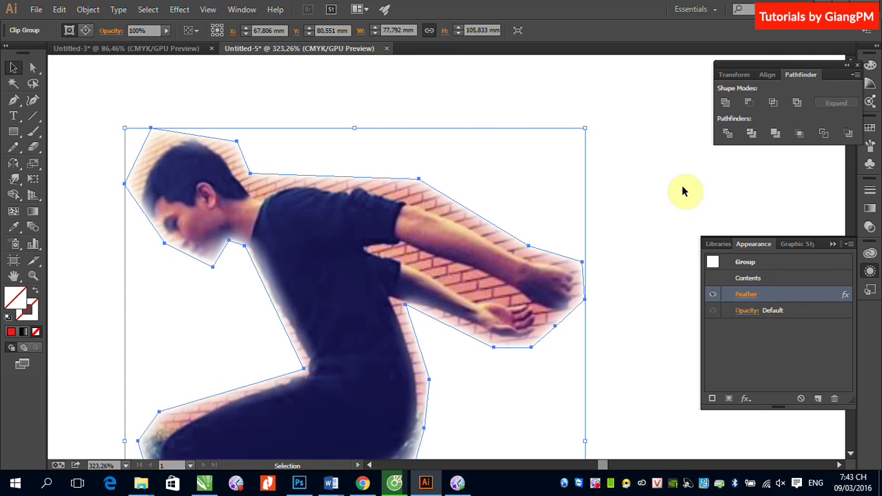
left_click(646, 184)
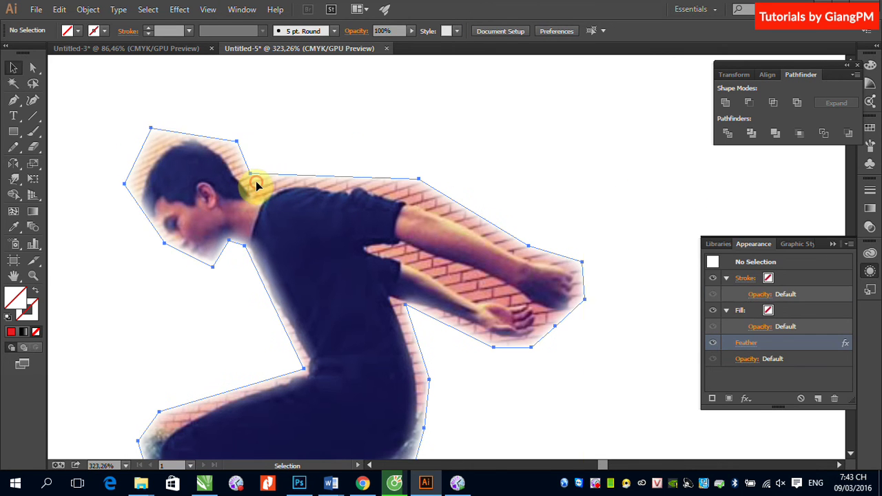
Select the clipping path with Direct Selection and drag the chin anchor down.
left_click(252, 183)
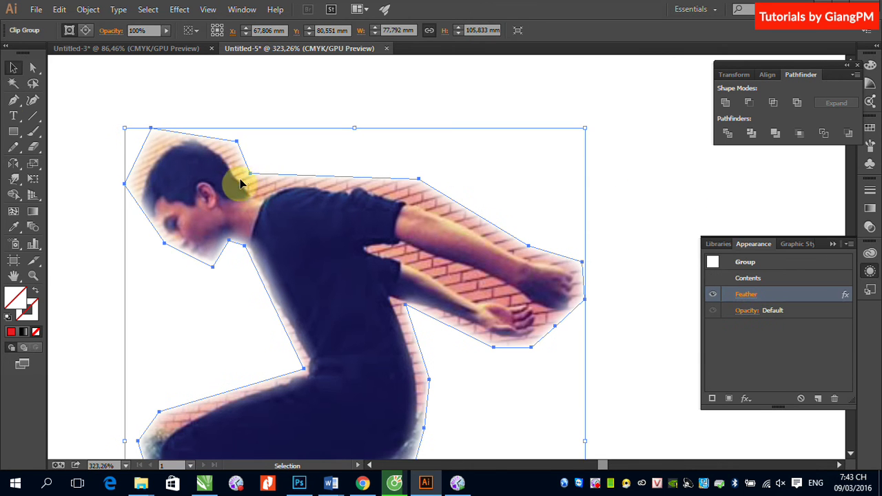
left_click(33, 71)
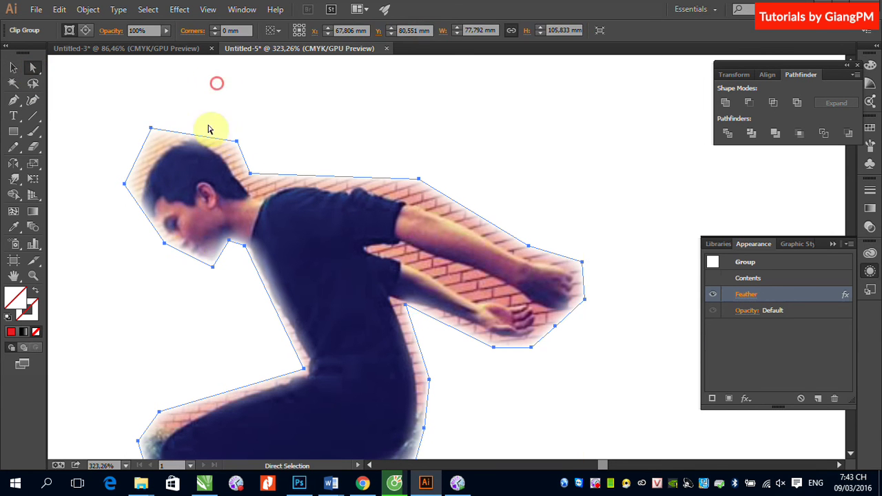
left_click(185, 256)
left_click(185, 257)
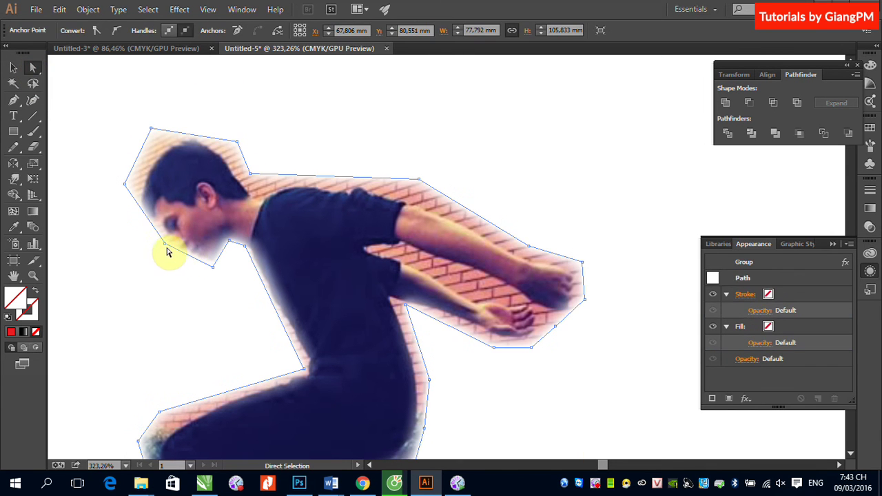
left_click(163, 260)
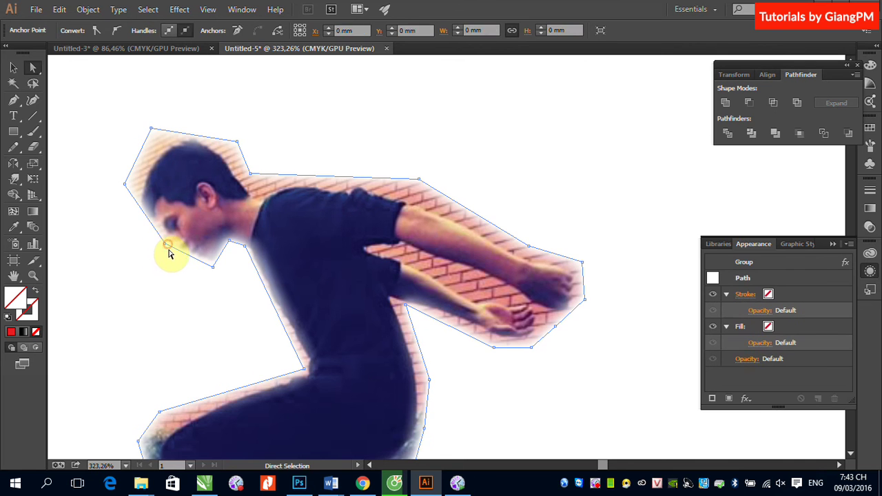
left_click_drag(164, 246, 162, 253)
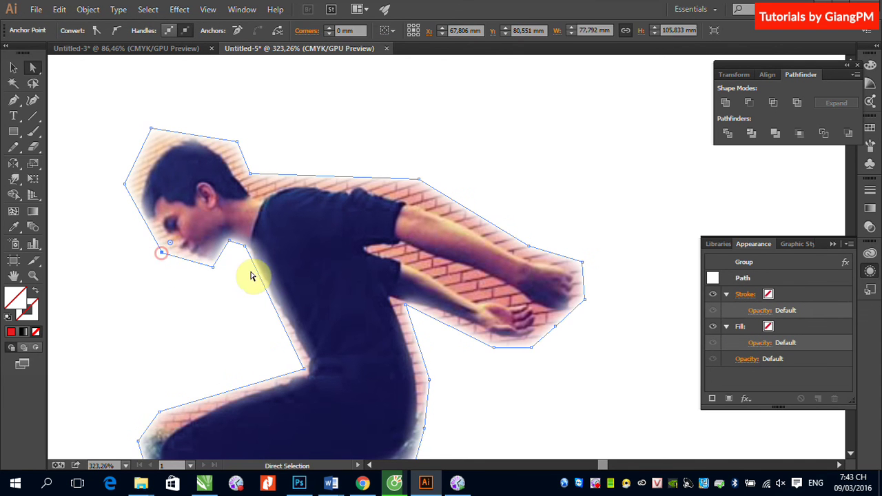
Adjust the mask anchors beside the neck, then deselect with the Selection tool.
left_click(216, 269)
left_click(232, 250)
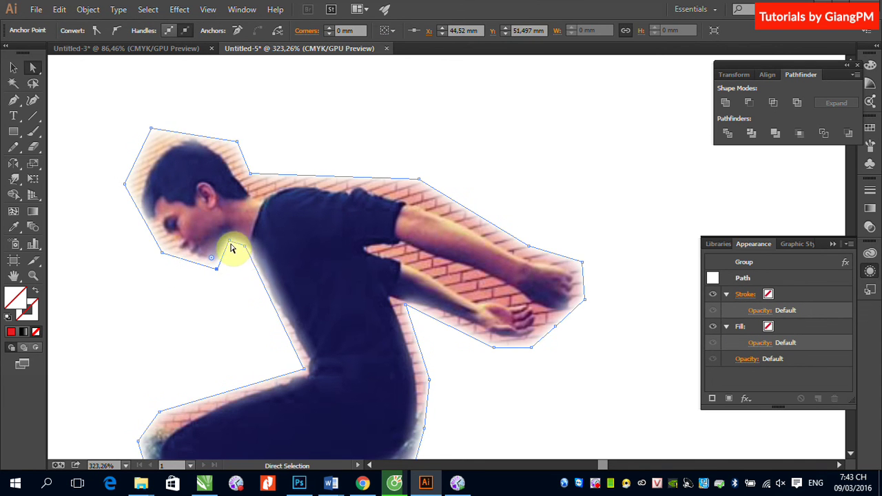
left_click(241, 255)
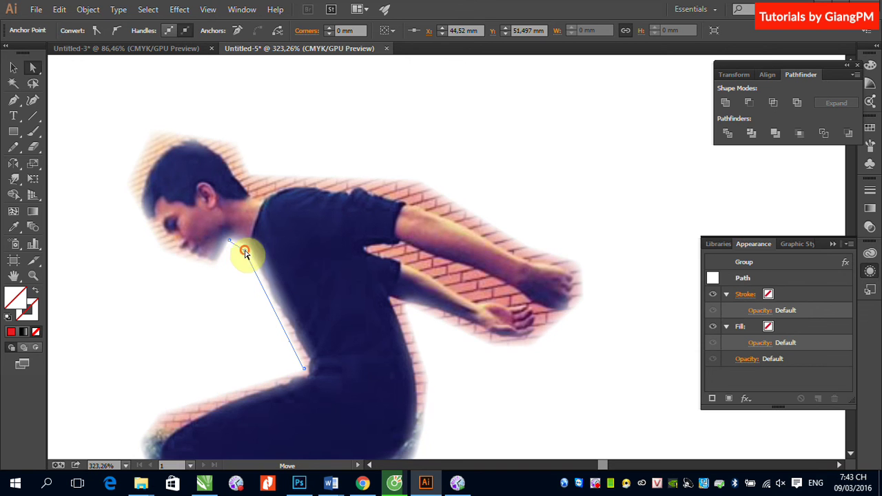
left_click(242, 254)
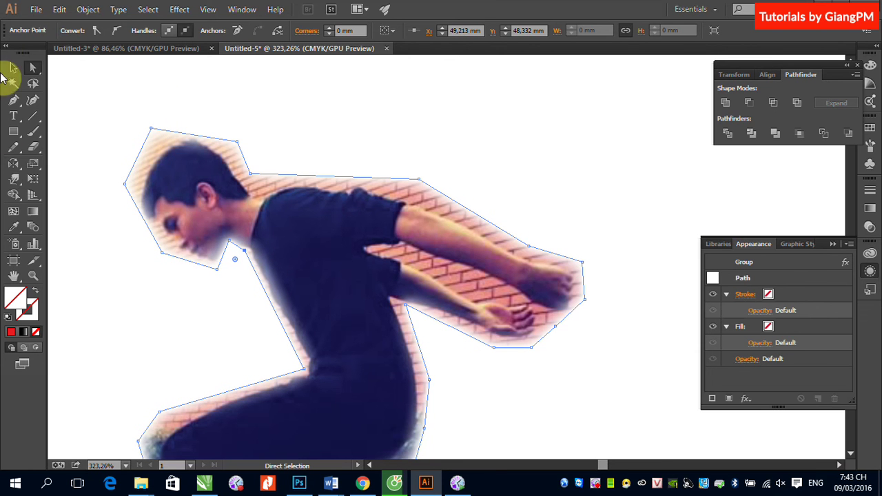
left_click(13, 67)
left_click(616, 160)
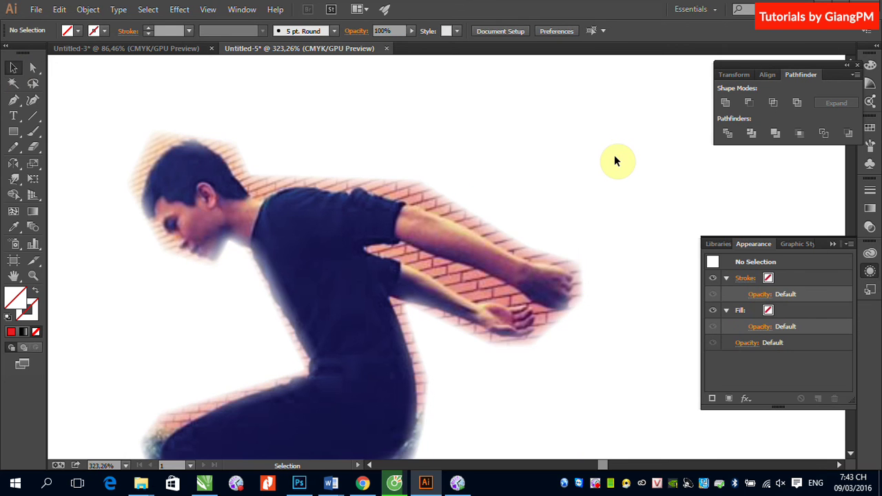